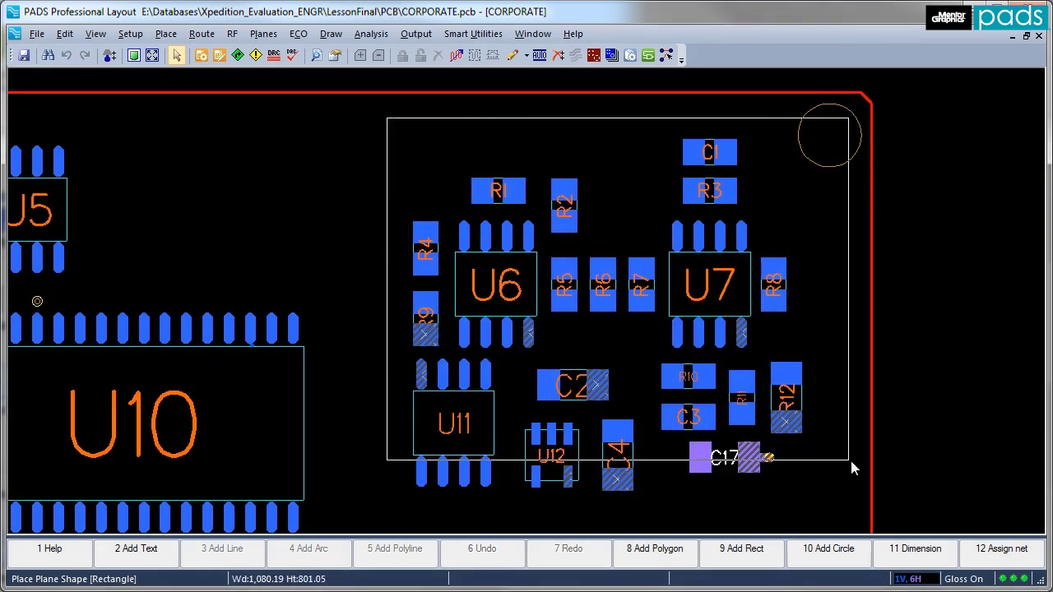
Draw a rectangular plane shape about 1,080 th wide around the U6, U7 and U11 area and stretch its lower edge to a height of about 893 th
left_click(849, 460)
key("Escape")
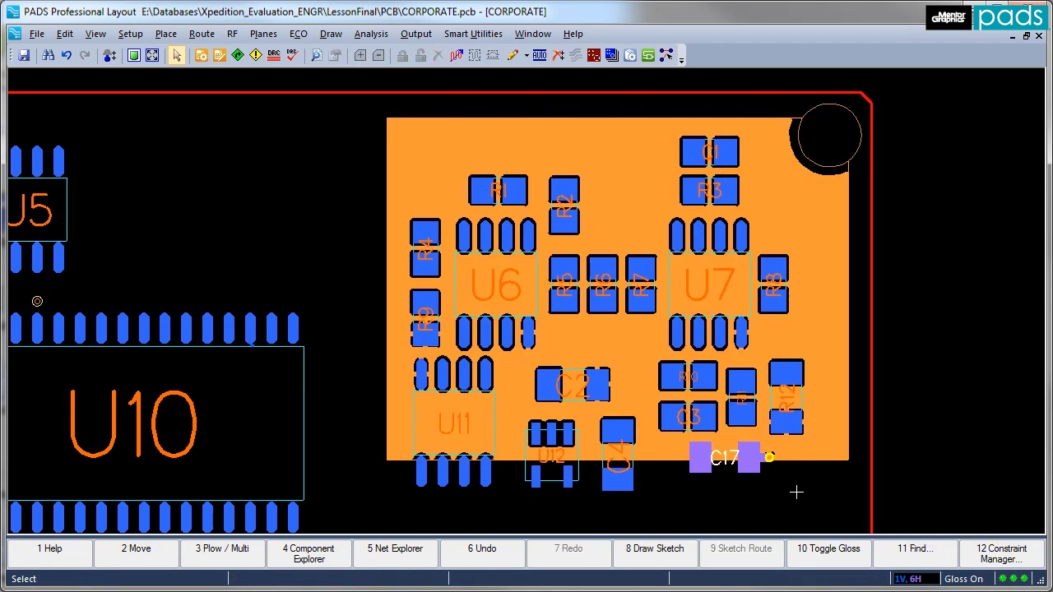
scroll(554, 524, "up", 1)
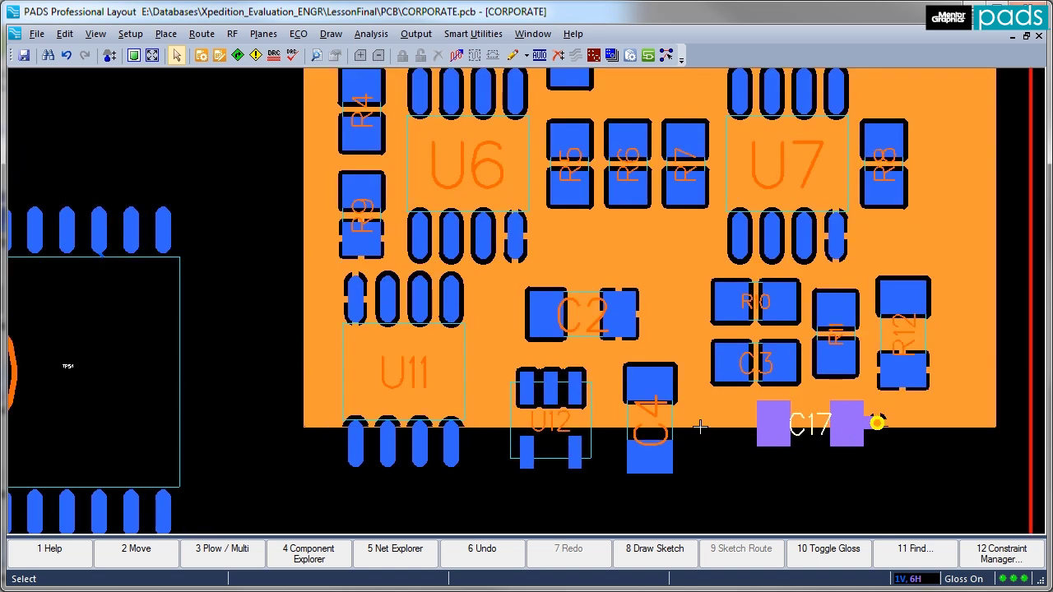
left_click(700, 426)
left_click(695, 425)
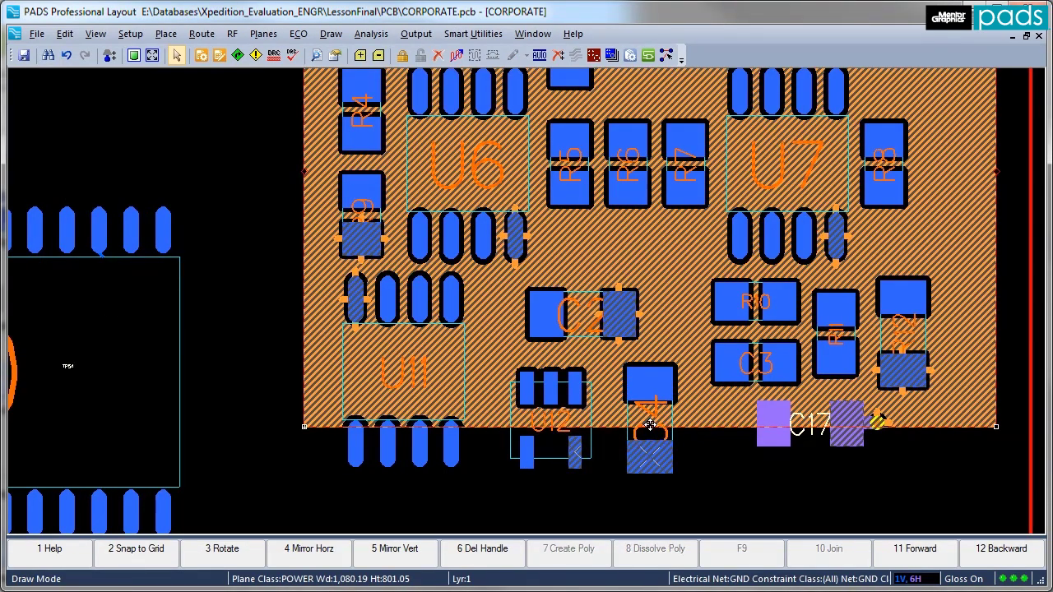
left_click_drag(649, 425, 660, 472)
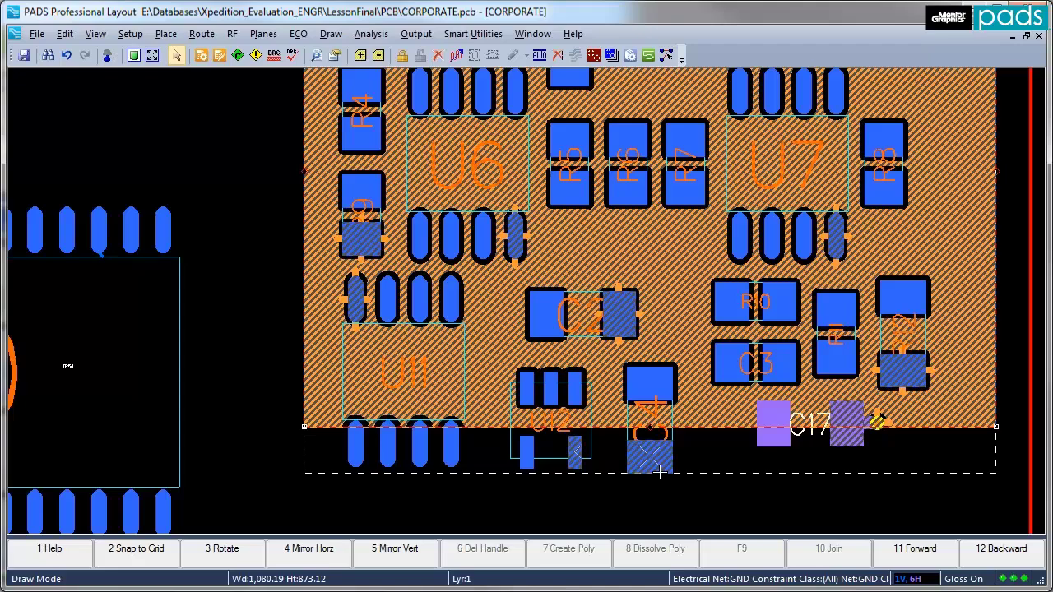
left_click(656, 485)
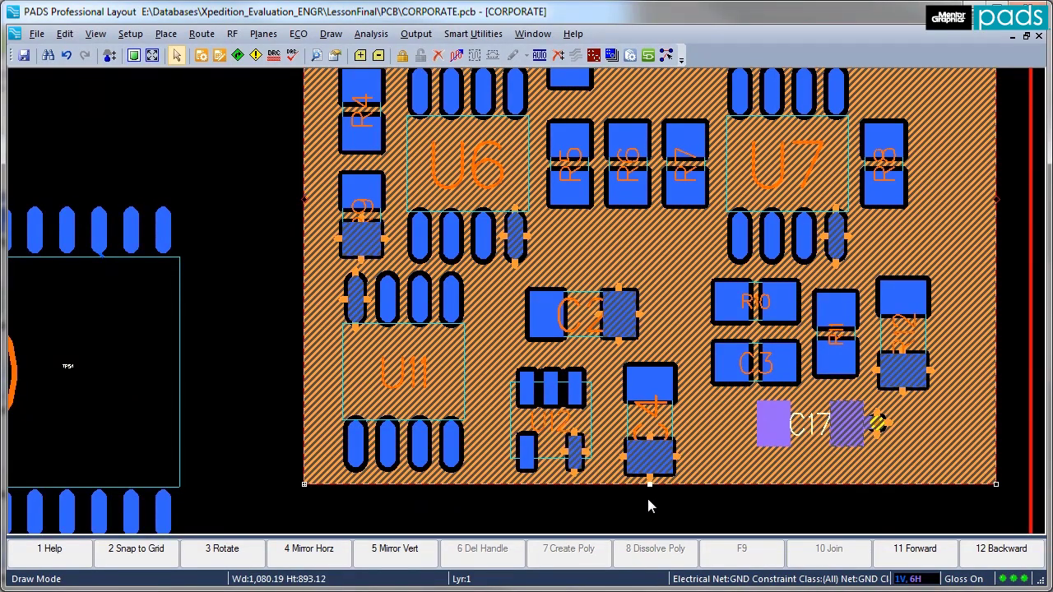
key("Escape")
Rotate component U11 by 90 degrees and place it across the left edge of the plane shape
scroll(648, 498, "up", 2)
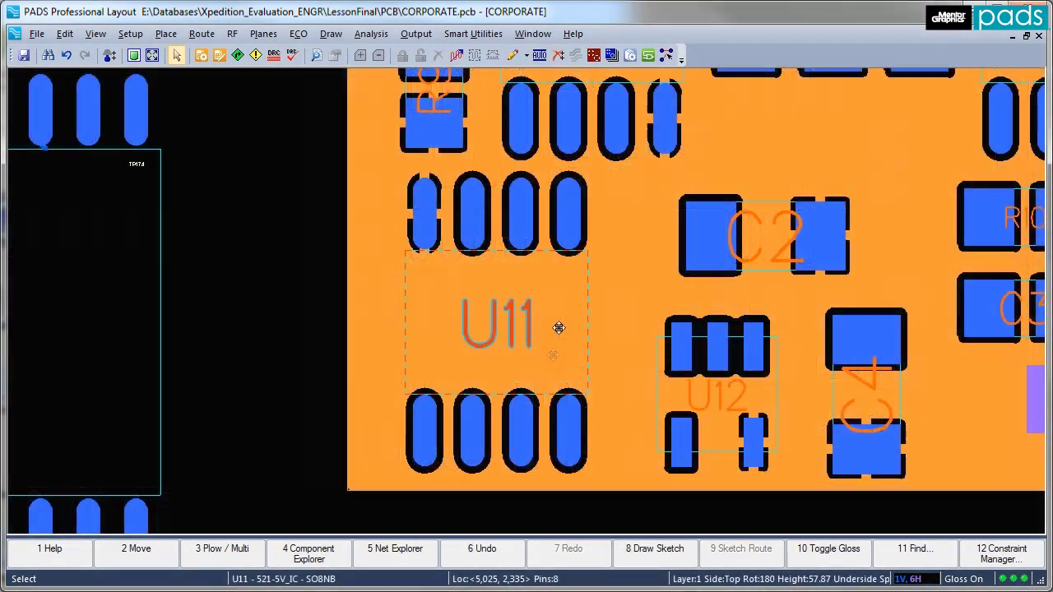
left_click(558, 327)
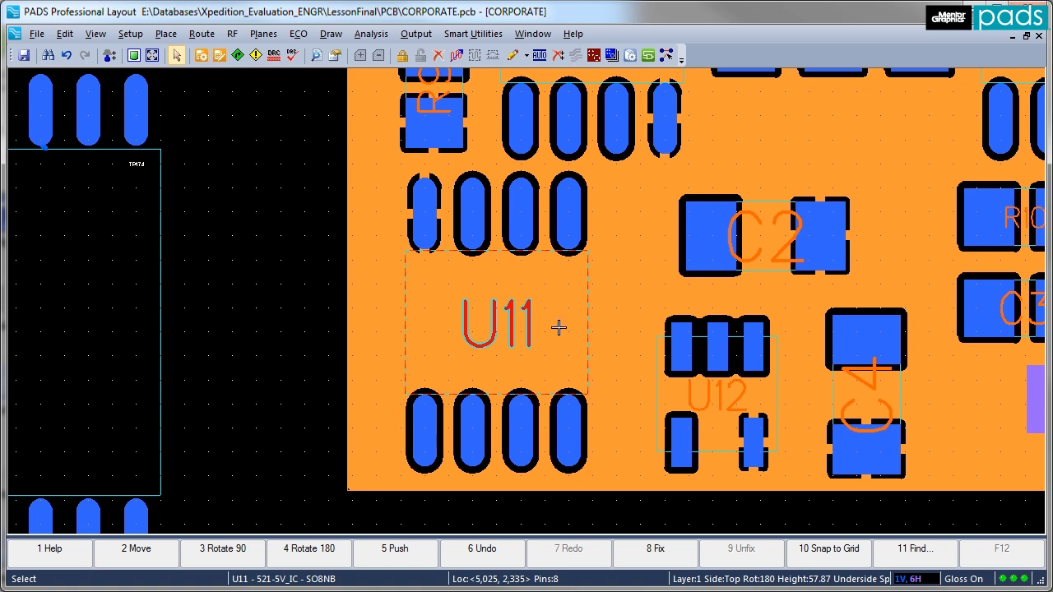
key("ctrl+e")
key("ctrl+r")
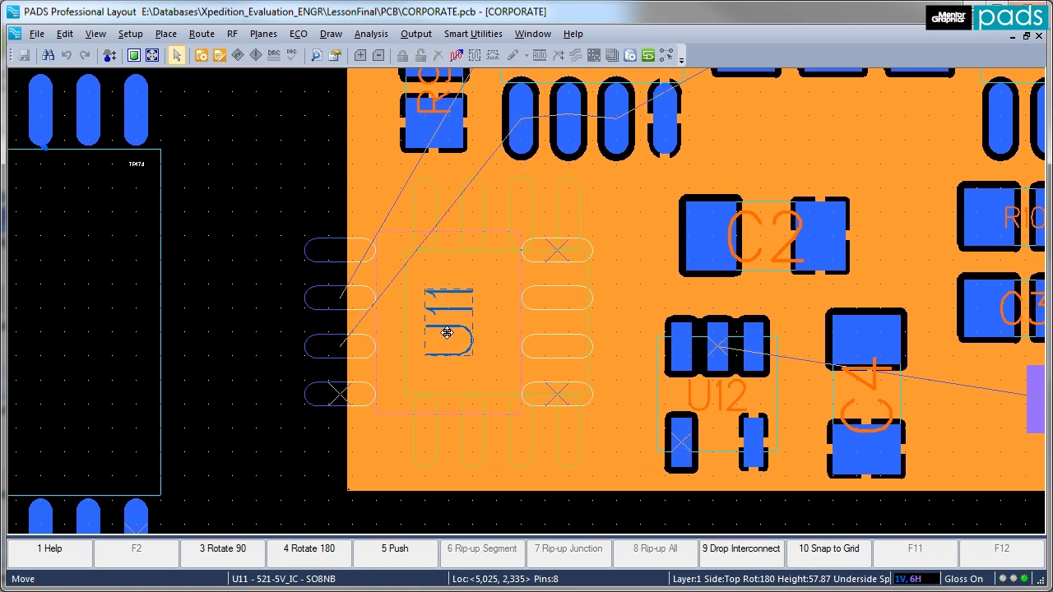
left_click(404, 346)
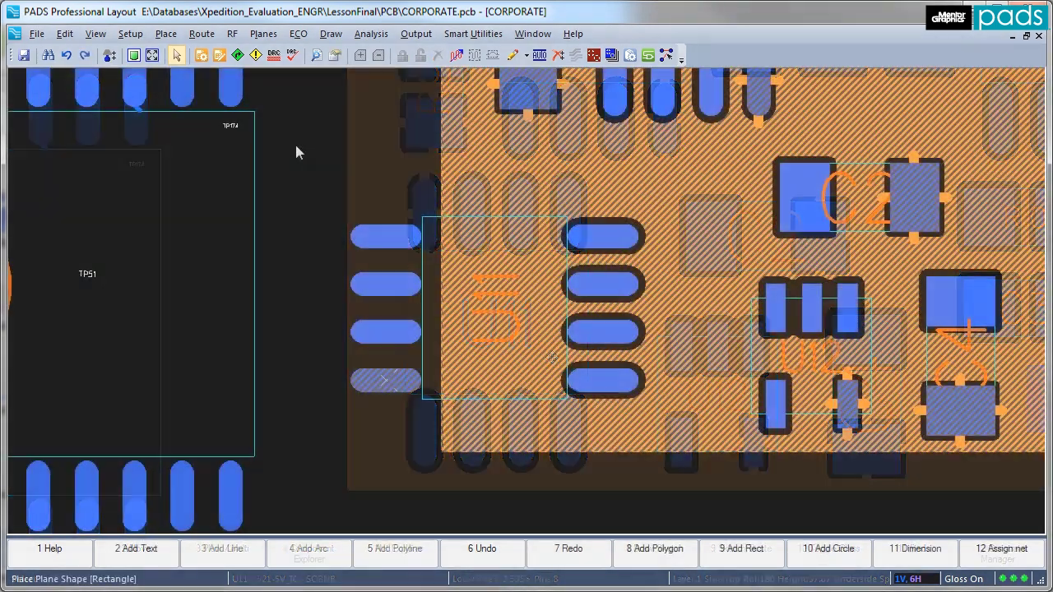
Draw a rectangular plane shape about 187 × 320 th around U11's left-hand pins, overlapping the main plane
mouse_move(296, 145)
left_mouse_down()
mouse_move(293, 279)
mouse_move(393, 483)
mouse_move(482, 452)
left_mouse_up()
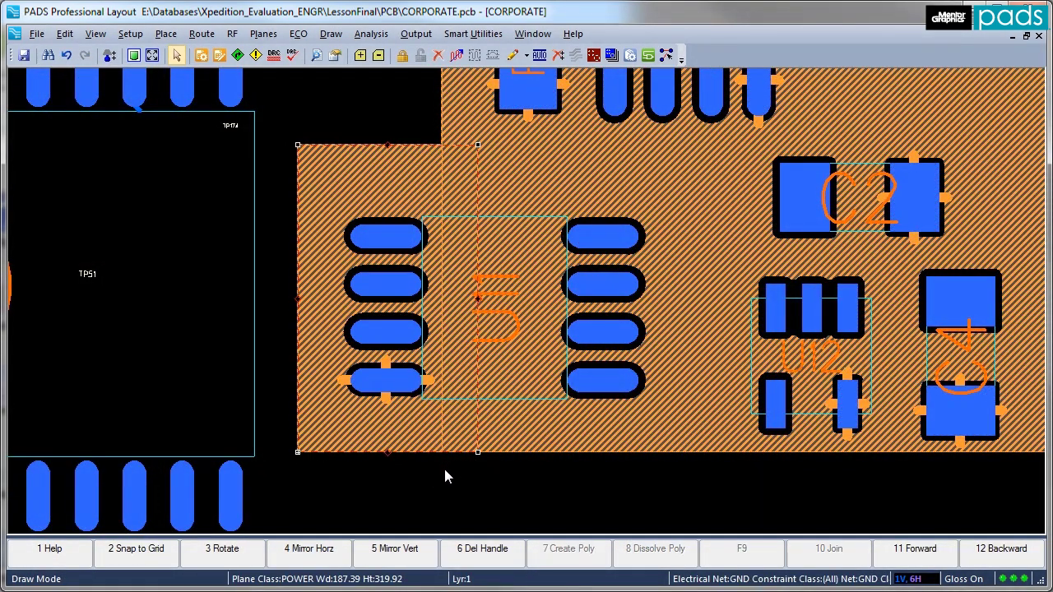
key("Escape")
key("Escape")
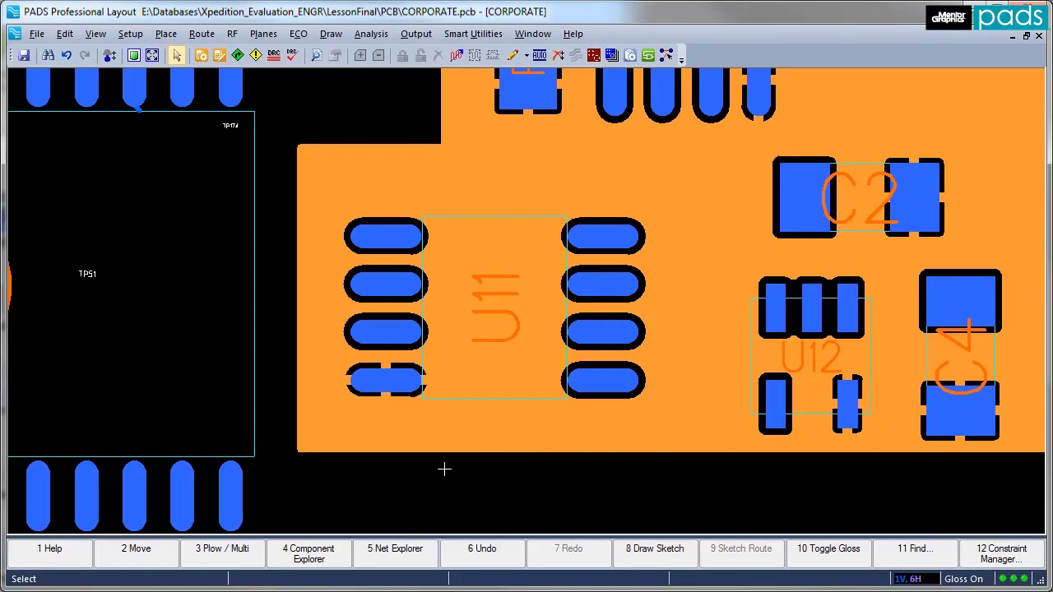
Merge the small rectangle around U11 with the main plane shape
left_click(405, 455)
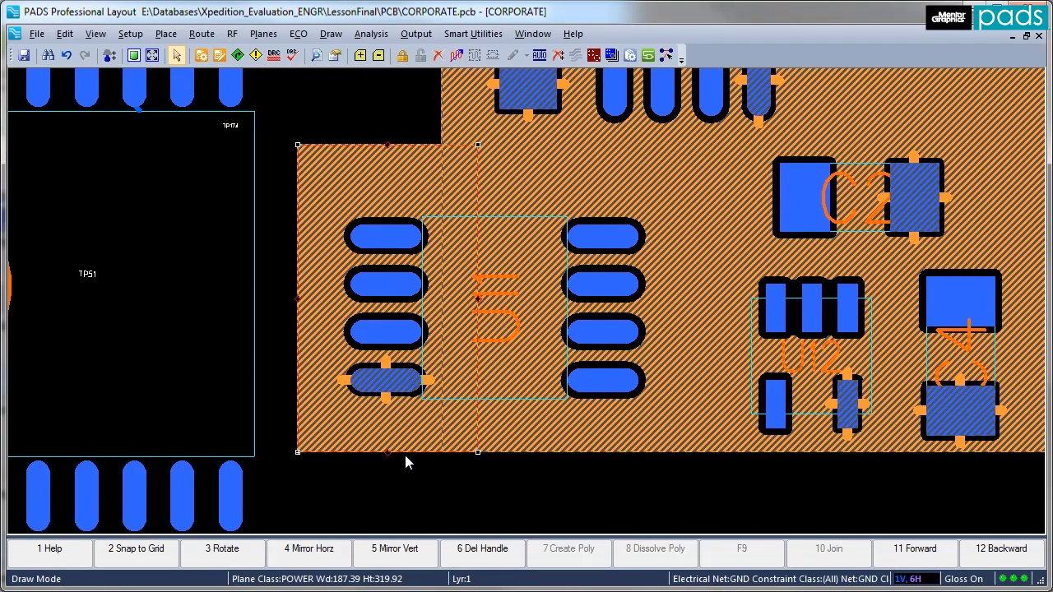
left_click(359, 58)
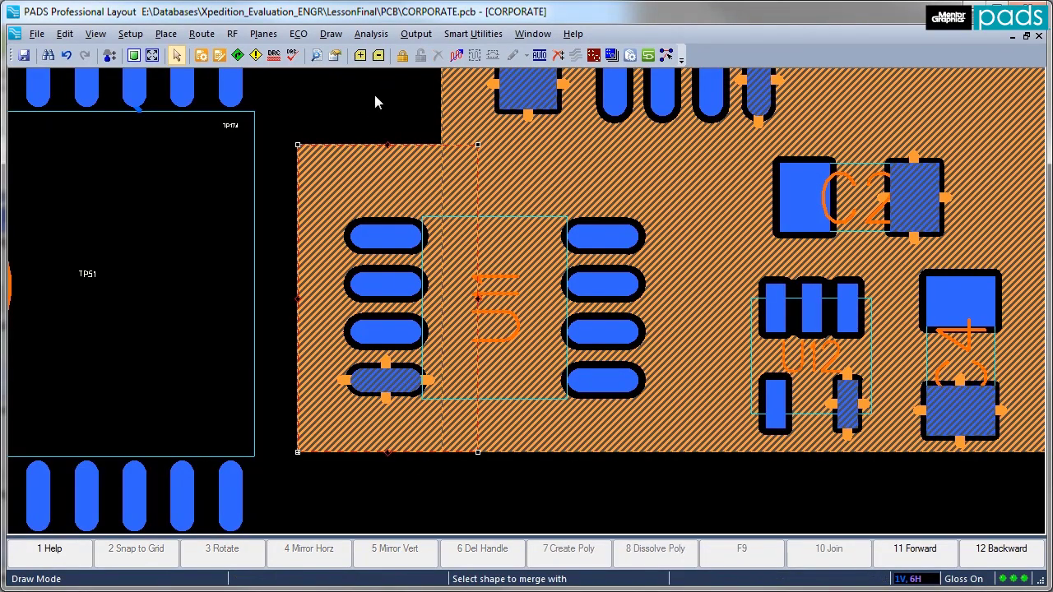
left_click(511, 471)
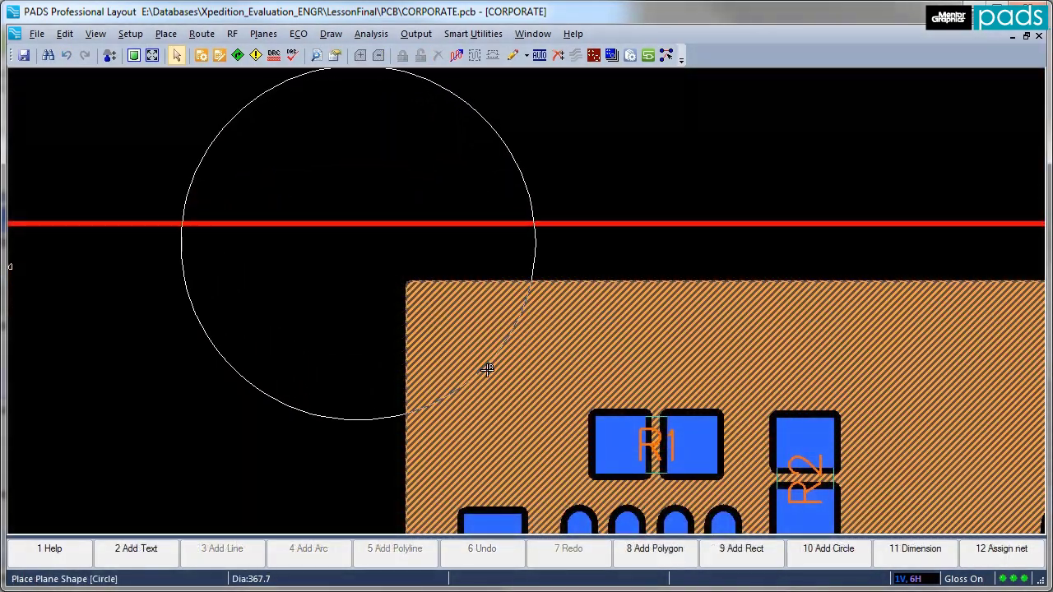
Draw a circular plane shape about 469 th in diameter over the main plane's upper-left corner and subtract it from the plane
left_click(523, 403)
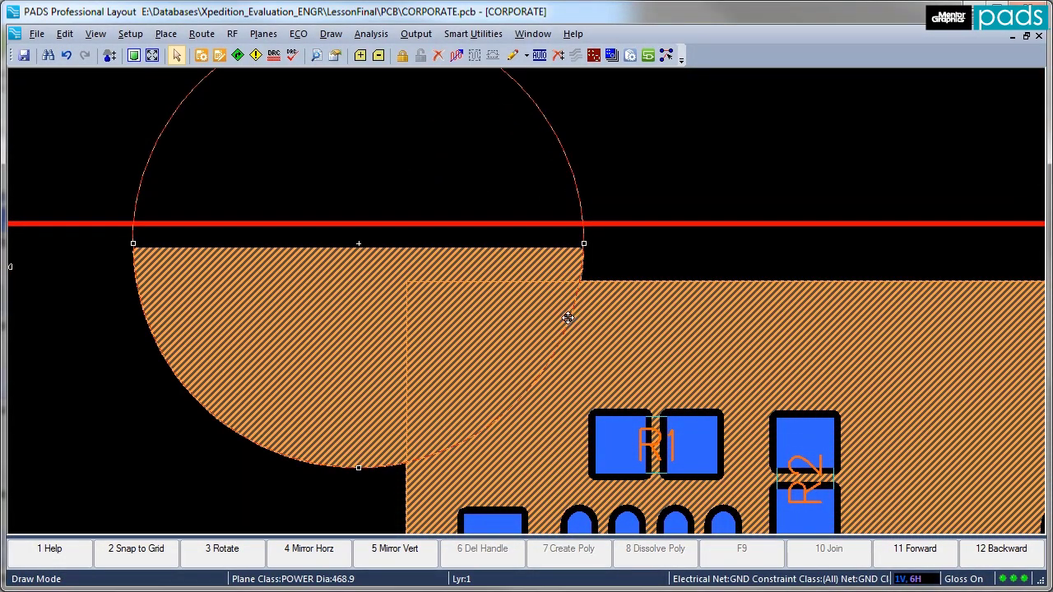
left_click(610, 269)
left_click(612, 281)
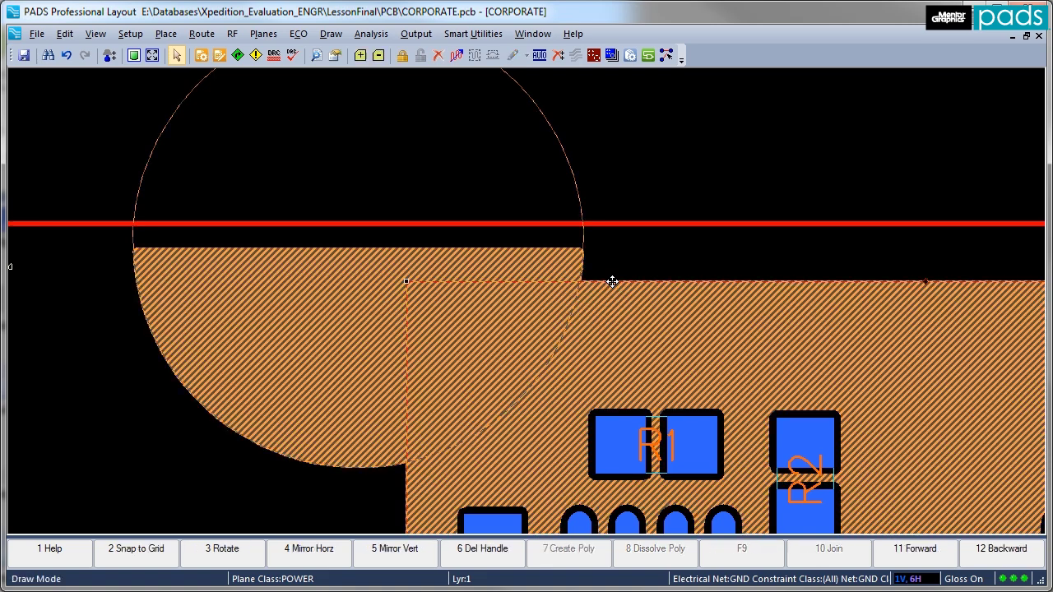
left_click(378, 55)
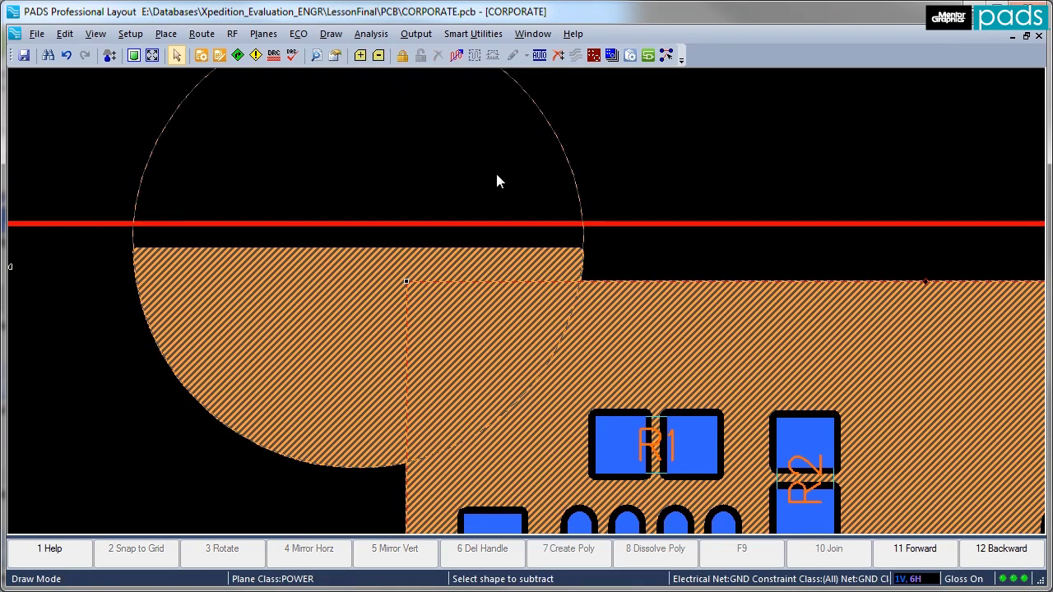
left_click(583, 236)
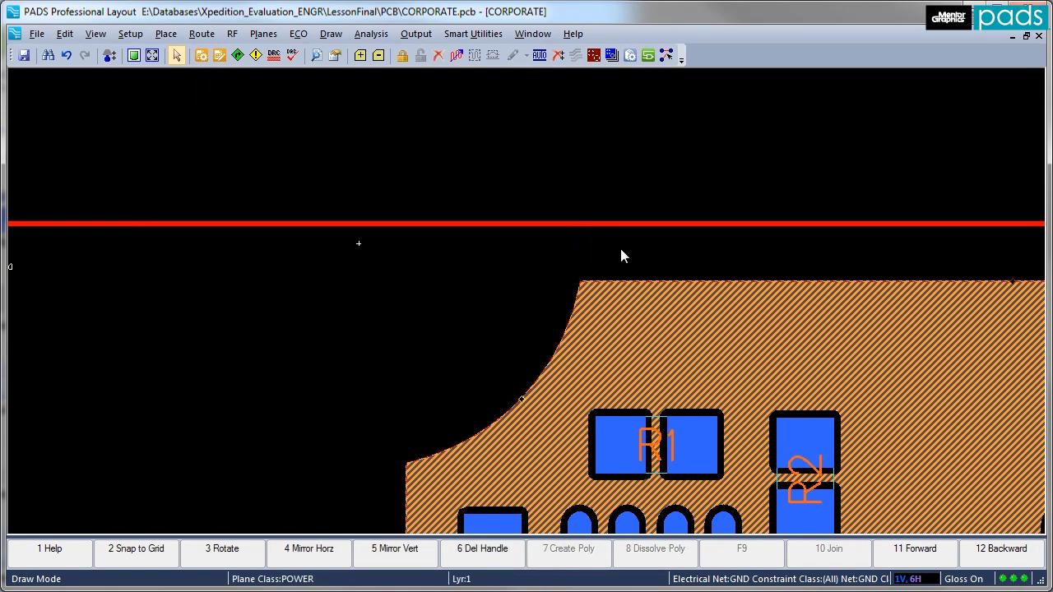
key("Escape")
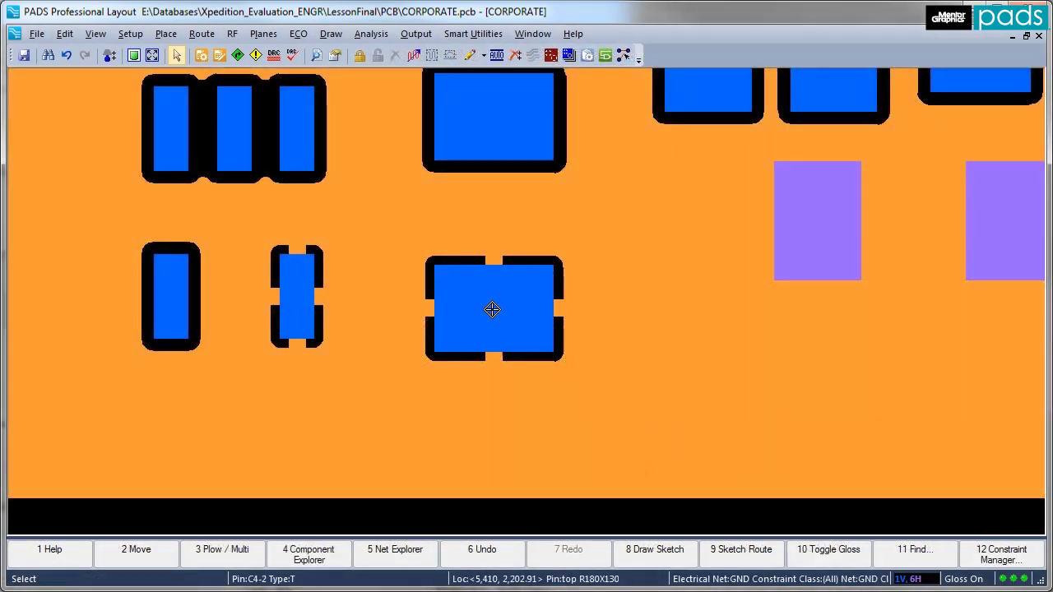
Place a thermal override on pin C4-2 for layer 1 with the SMD pad tie legs set to Eight
left_click(492, 309)
right_click(210, 111)
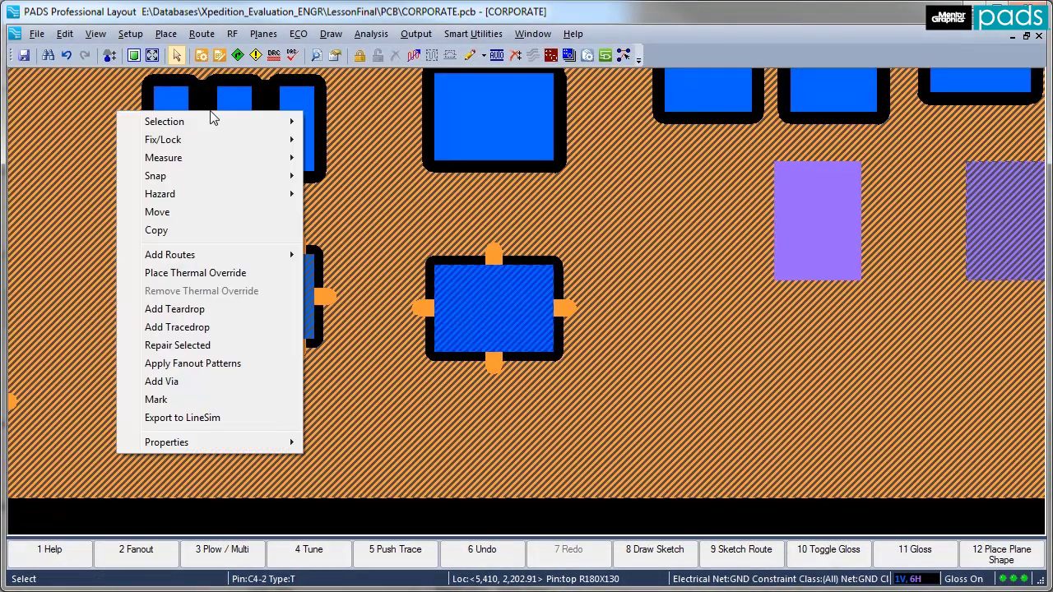
left_click(223, 272)
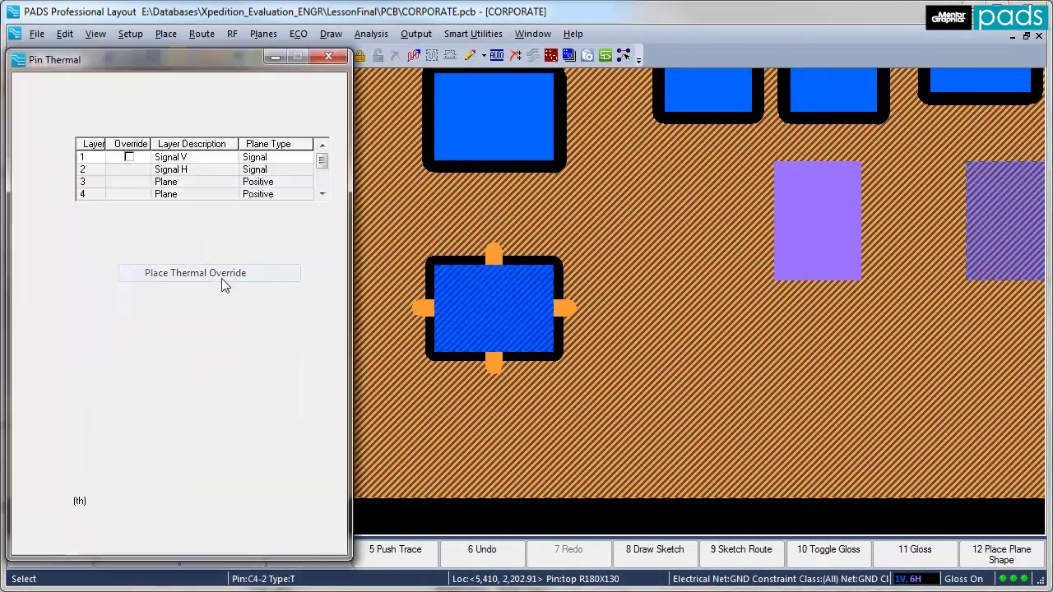
left_click(129, 157)
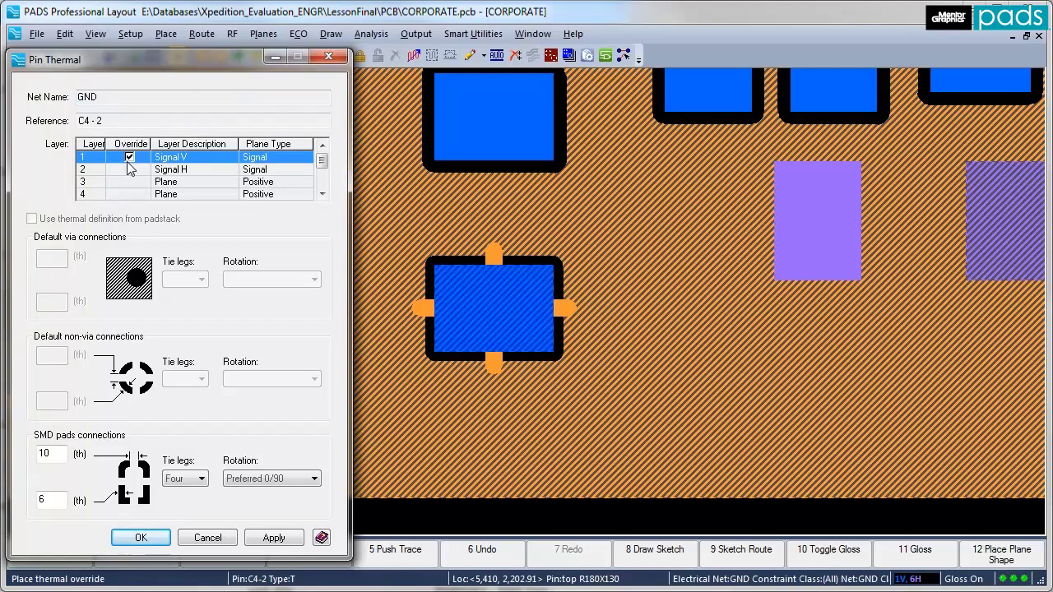
left_click(196, 478)
left_click(189, 524)
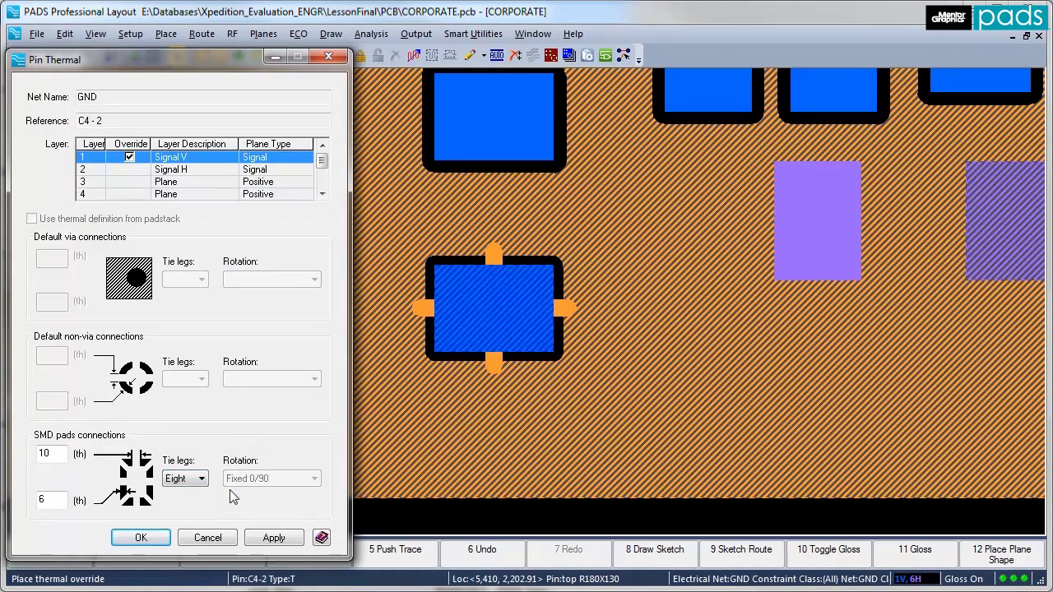
left_click(274, 537)
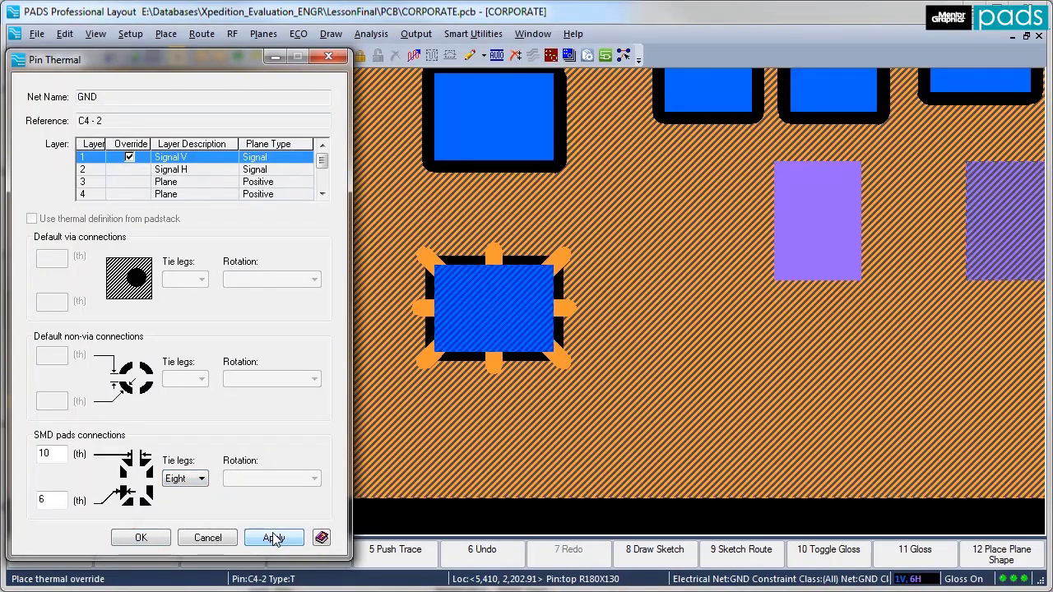
Set the SMD pad tie legs of pin C4-2 to None and apply the change
left_click(201, 480)
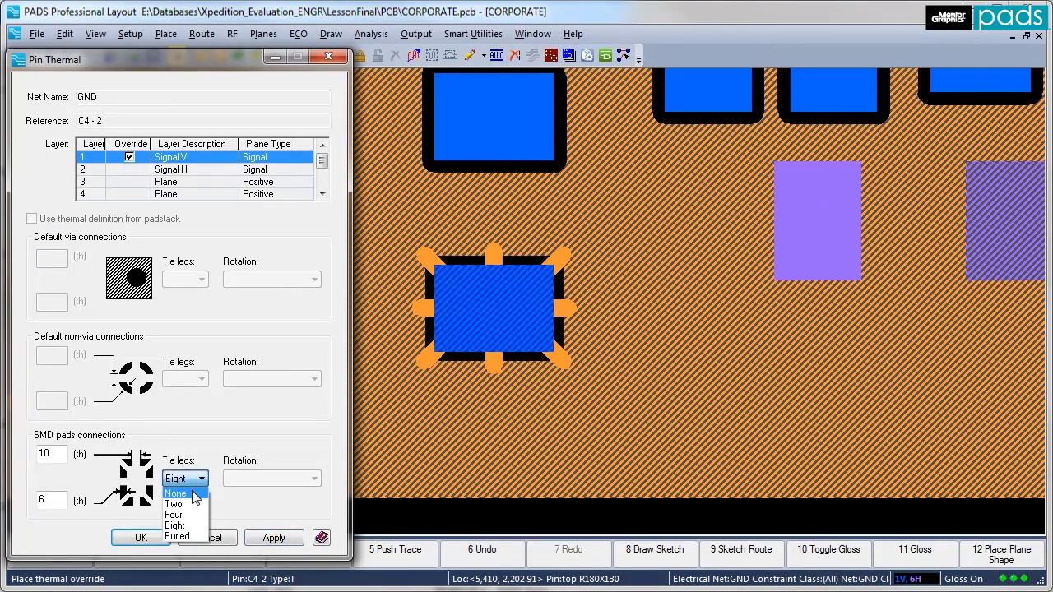
left_click(195, 494)
left_click(263, 538)
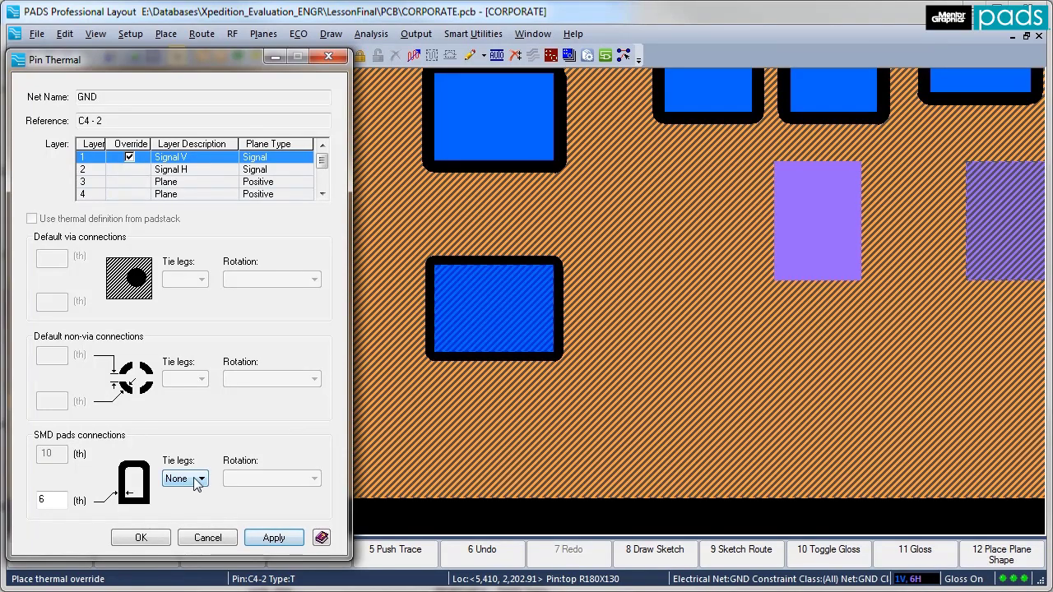
Set the SMD pad tie legs of pin C4-2 to Two and apply the thermal override
left_click(201, 478)
left_click(187, 500)
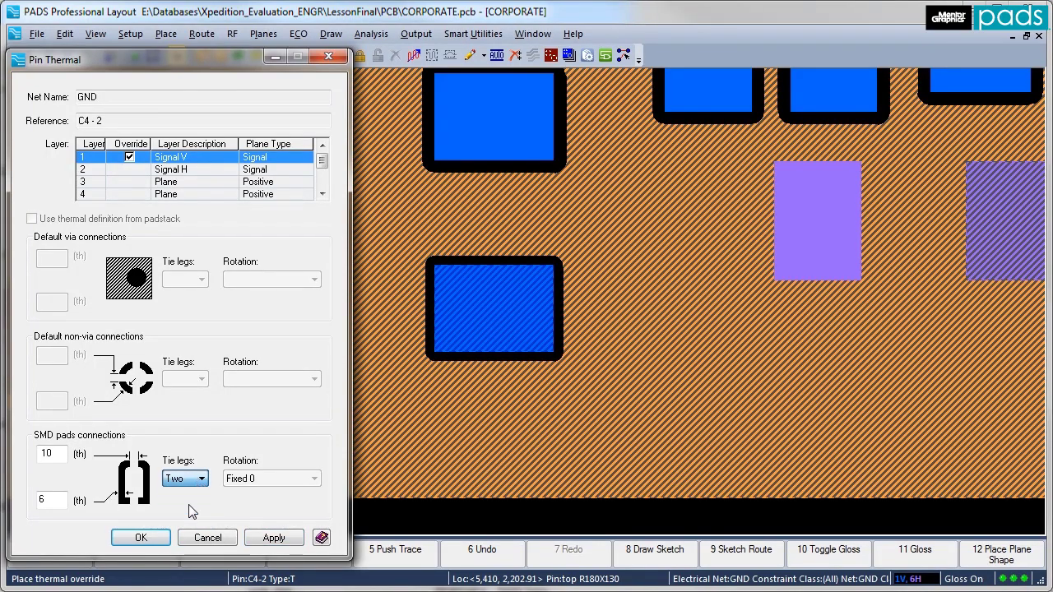
left_click(274, 541)
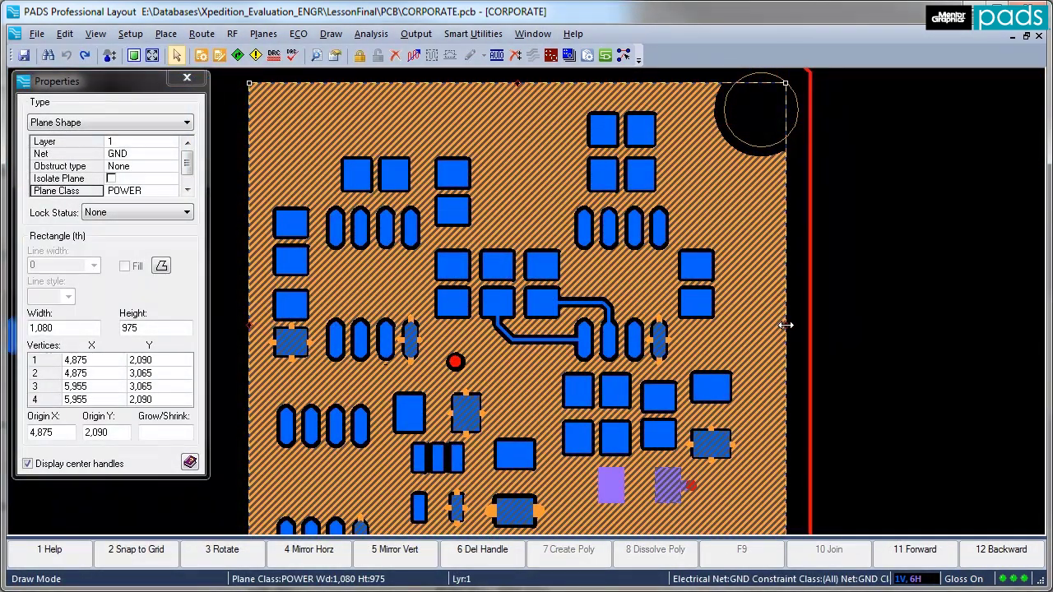
Narrow the GND plane rectangle to 555 th wide from its right edge and place an identical plane shape directly beside it
left_click_drag(786, 326, 688, 327)
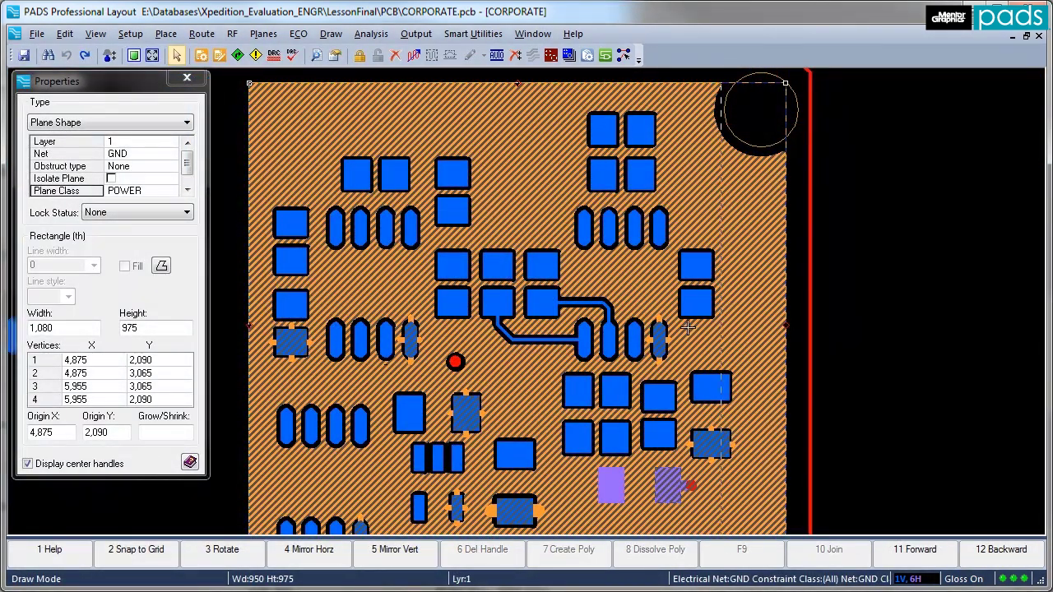
left_click_drag(525, 309, 525, 311)
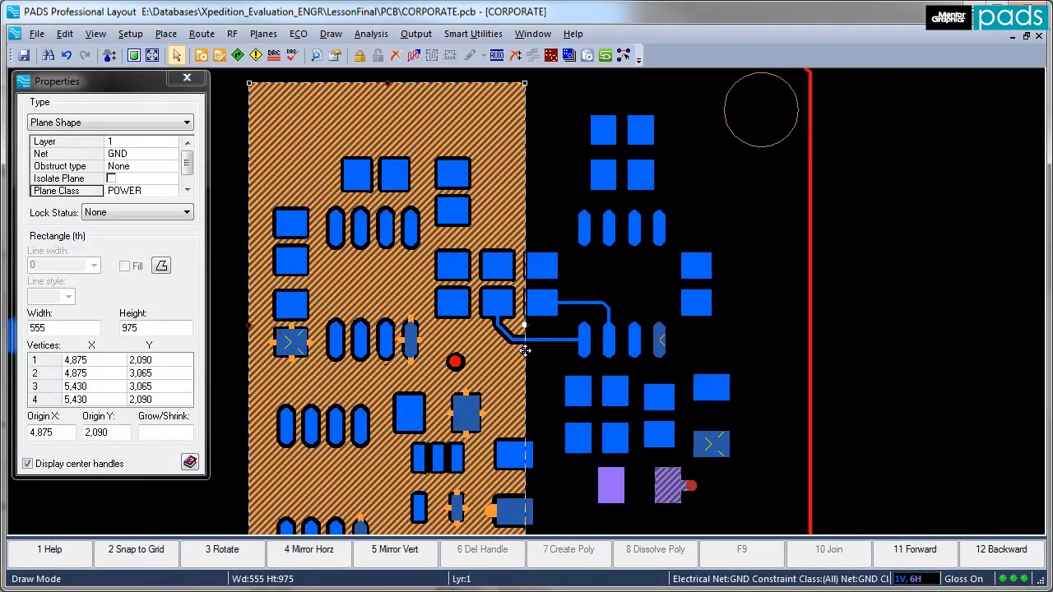
left_click(618, 362)
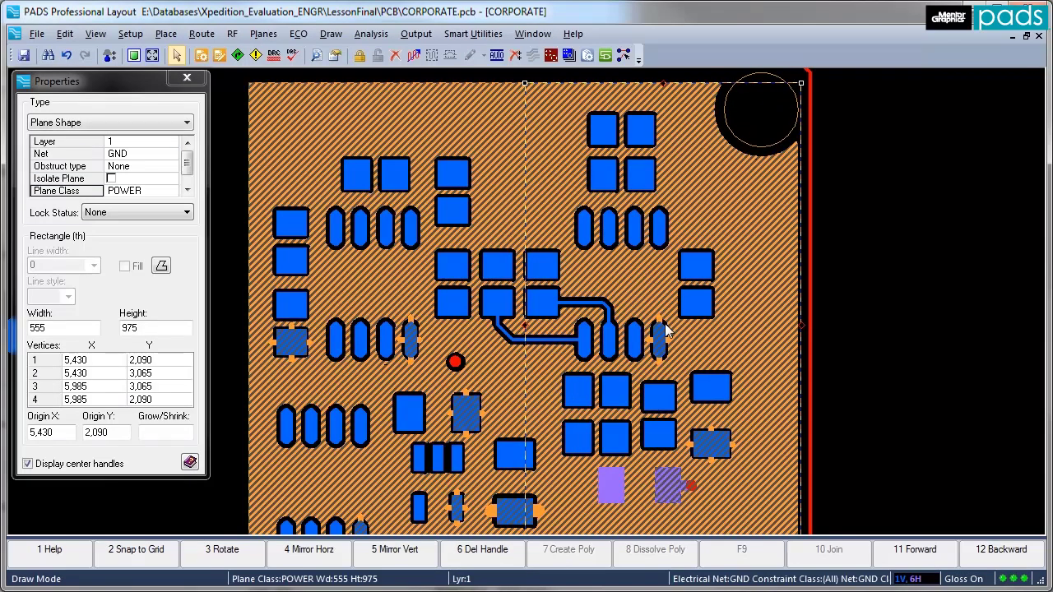
Assign the plane class PWR_Hatch_75 to the right-hand GND plane shape and PWR_Hatch_50 to the left-hand one
left_click(178, 191)
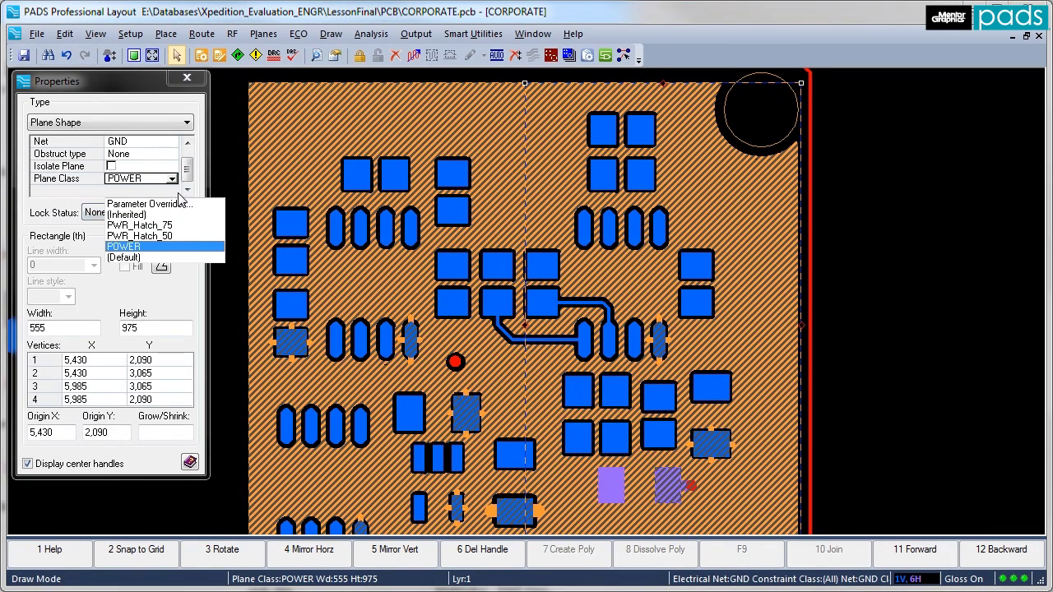
left_click(174, 226)
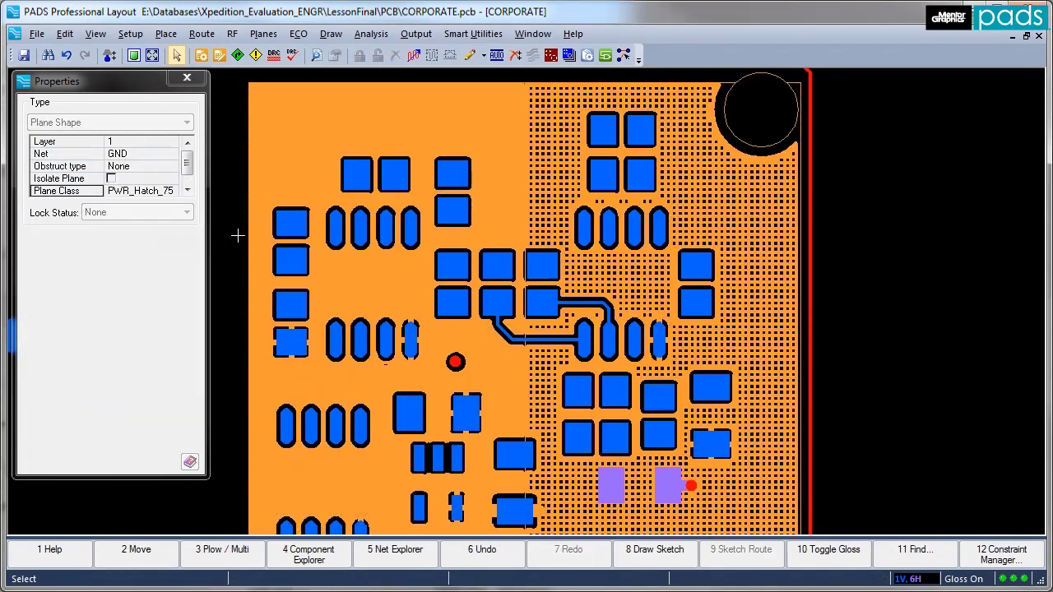
left_click(247, 235)
left_click(175, 192)
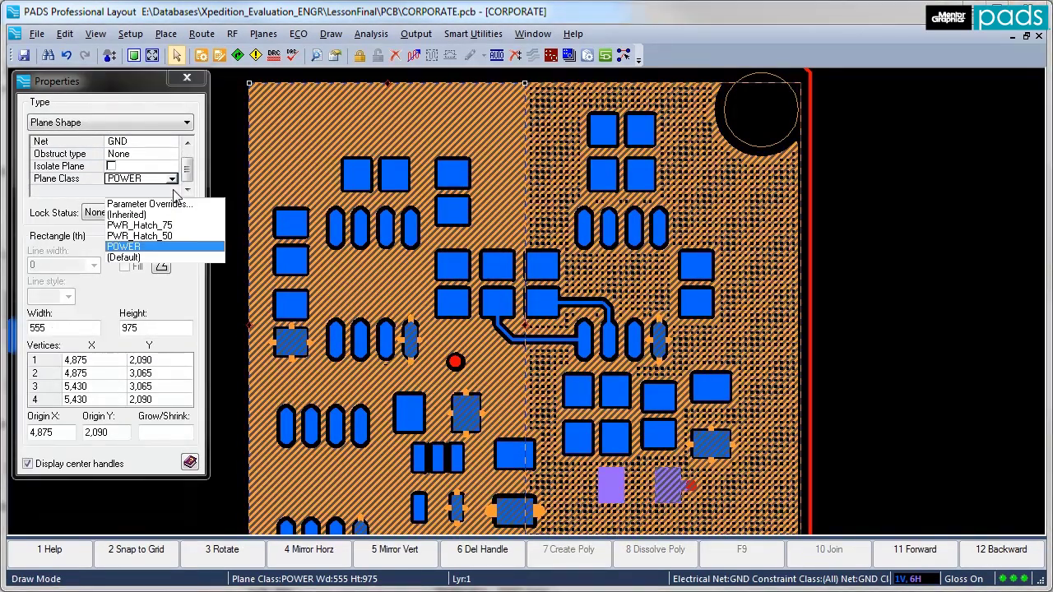
left_click(165, 236)
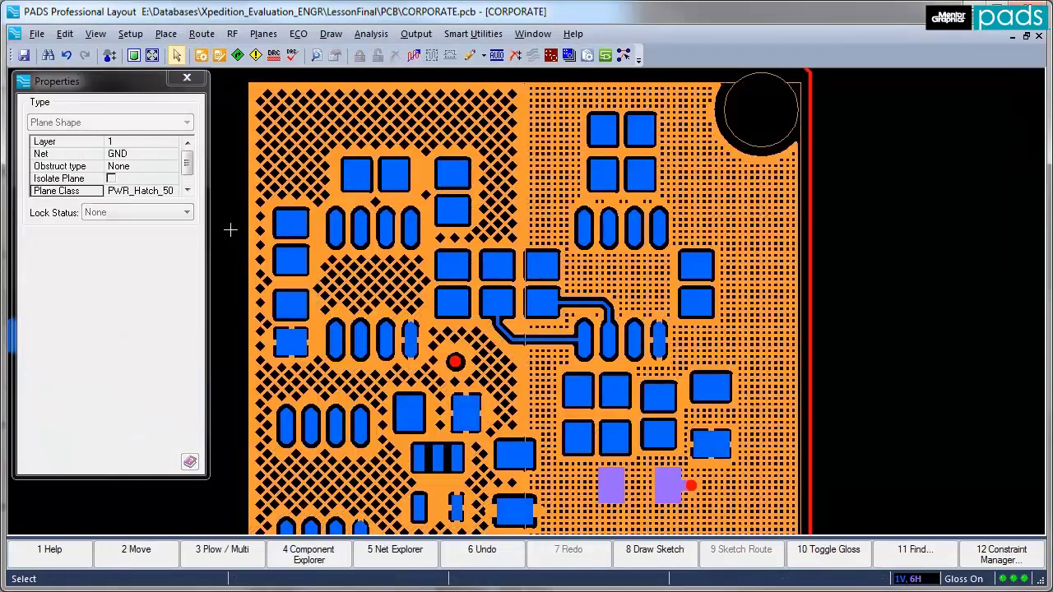
Trim the right-hand GND plane's pointed tips on both sides of the corner mounting hole with diagonal plane editing sketches
scroll(230, 228, "up", 3)
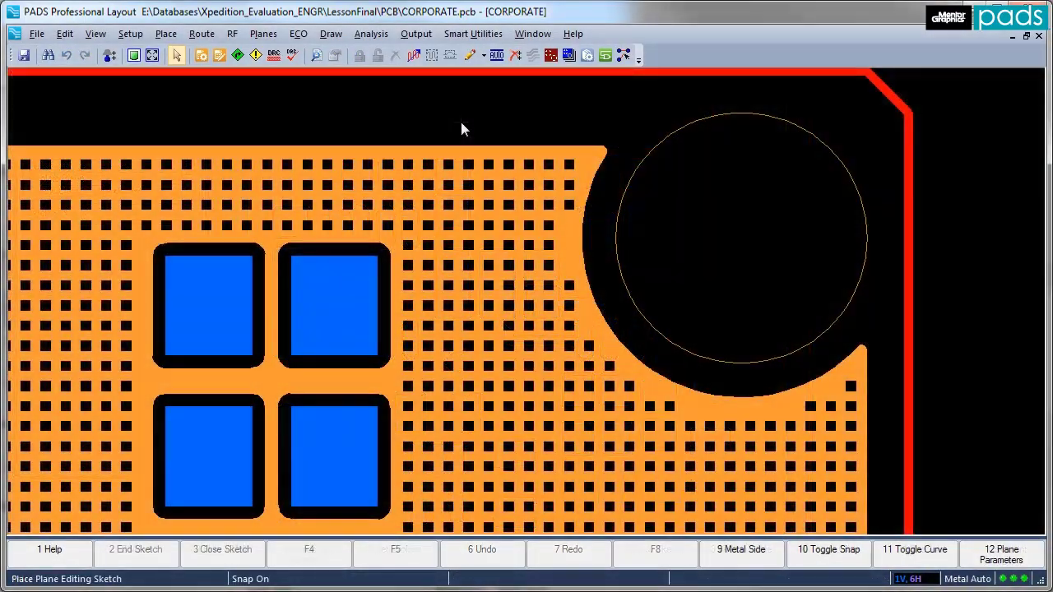
left_click(477, 146)
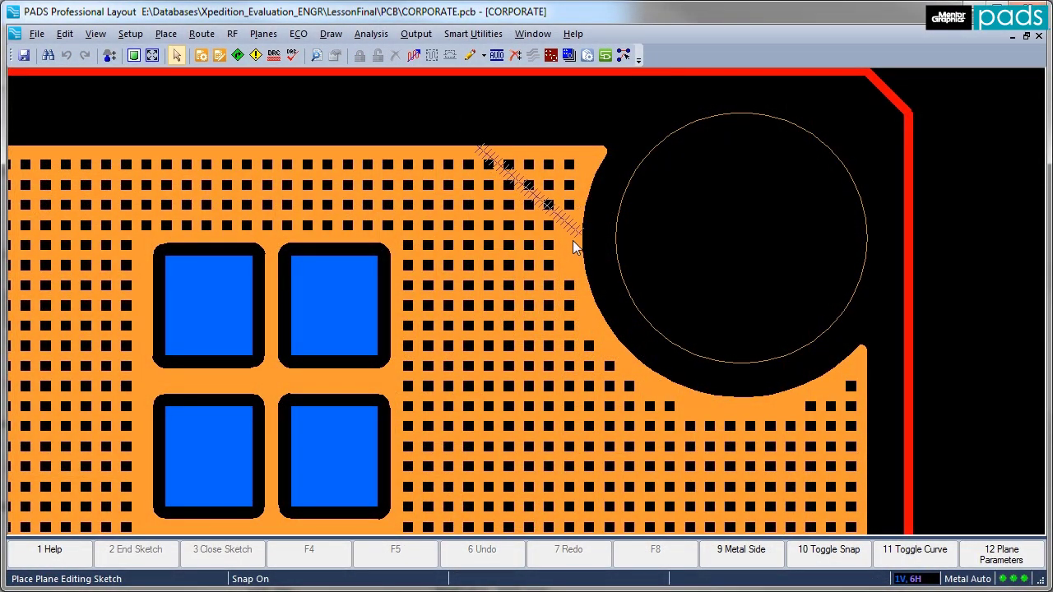
left_click(584, 250)
right_click(584, 251)
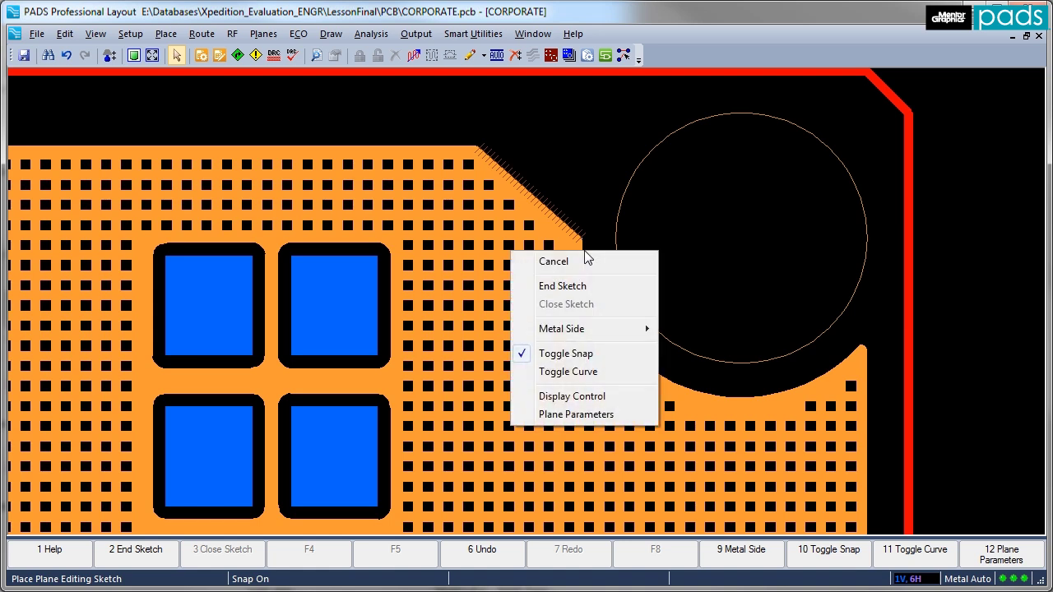
left_click(562, 286)
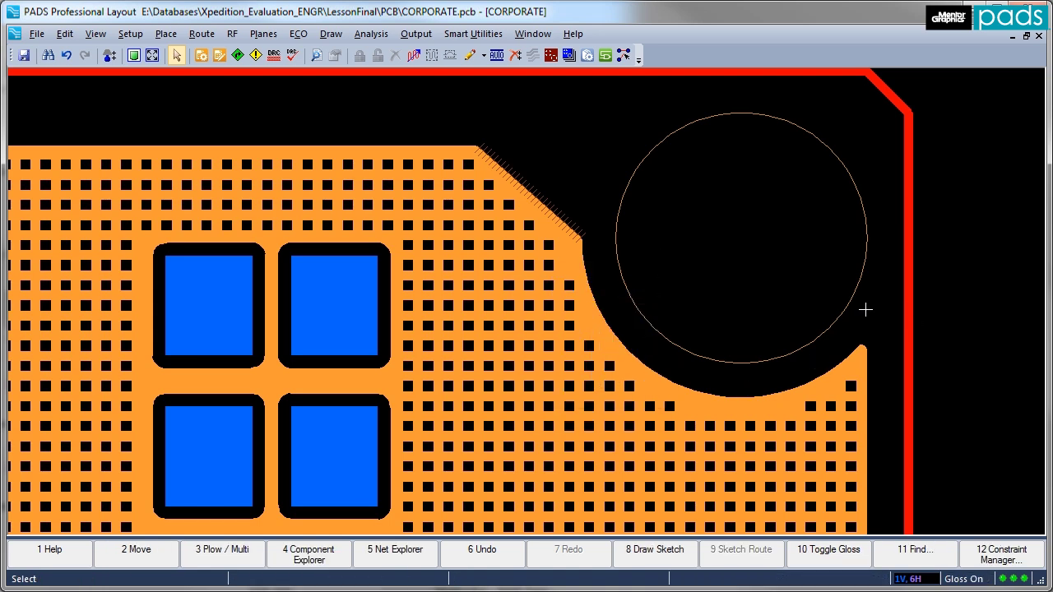
key("F8")
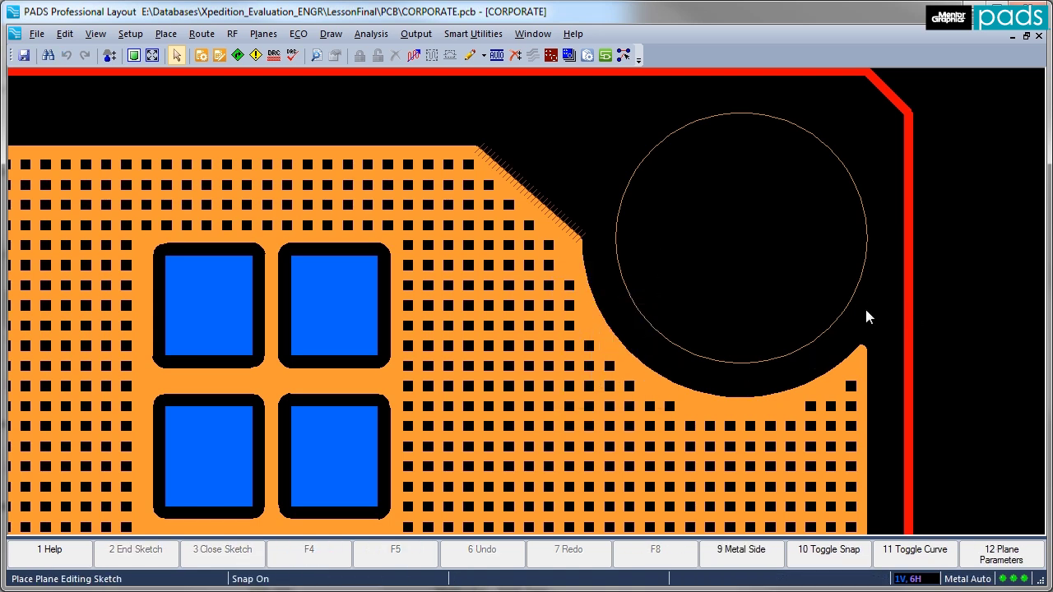
left_click(796, 389)
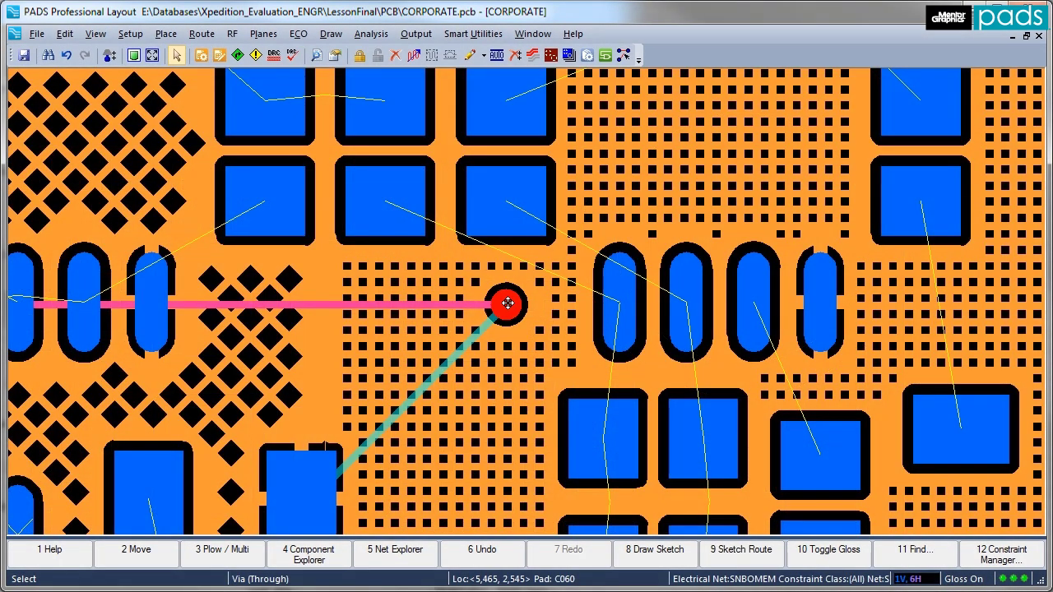
Move the through via from the fine-hatched plane into the coarse diamond-hatched plane, just above the two large pads
key("F2")
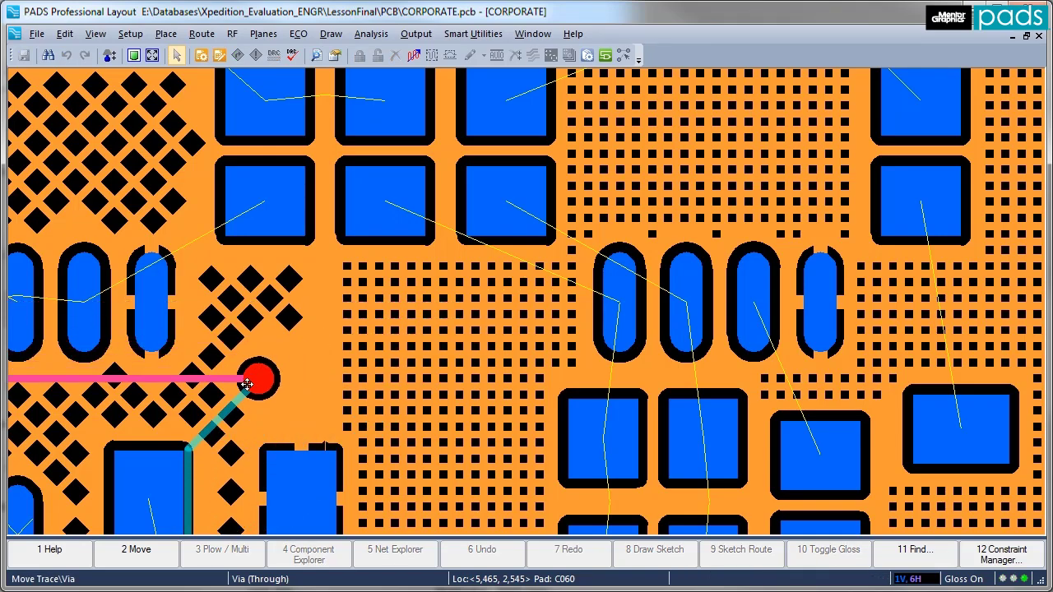
key("Escape")
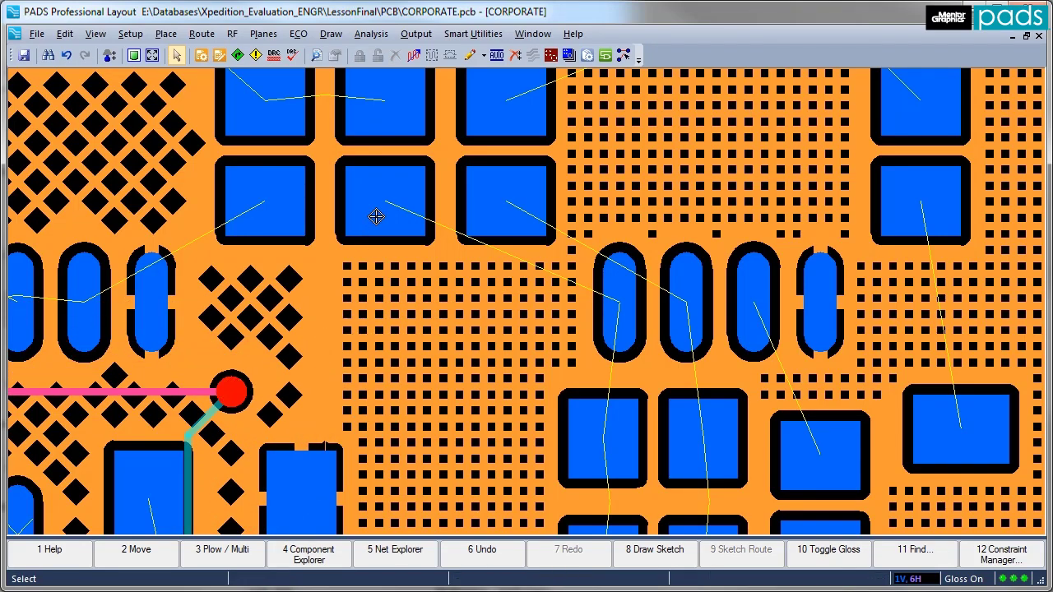
Route the two resistor pads beside the plane boundary to the first two oval pads of U7, including R7-2 to U7-2
left_click(385, 201)
key("F3")
left_click(623, 301)
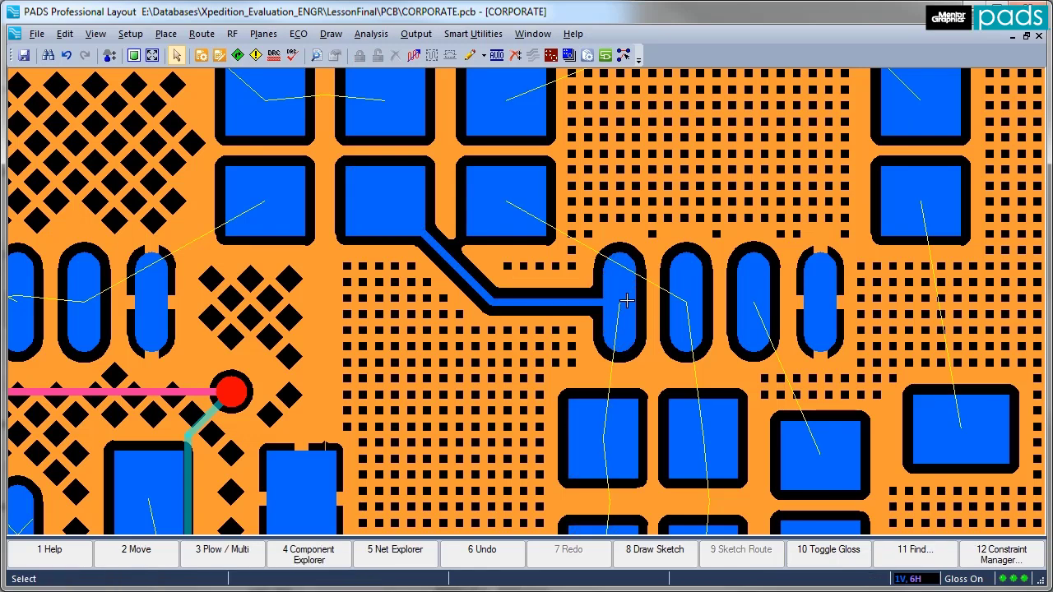
left_click(516, 209)
key("F3")
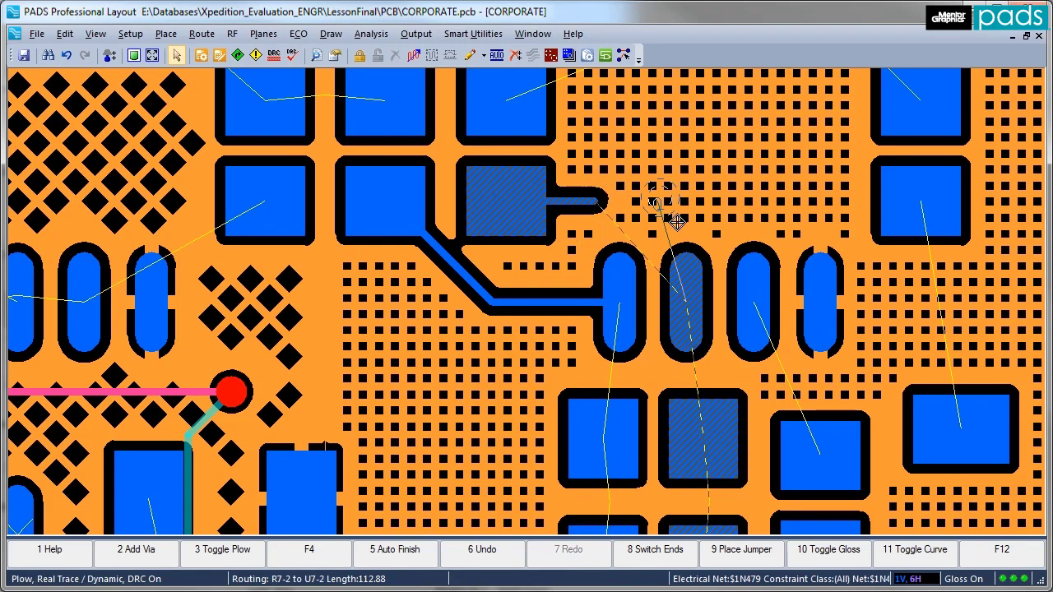
left_click(694, 267)
Push the diagonal segment of the R7-2 to U7-2 trace outward, away from the neighbouring trace, so its corner sits above U7-2
left_click(653, 230)
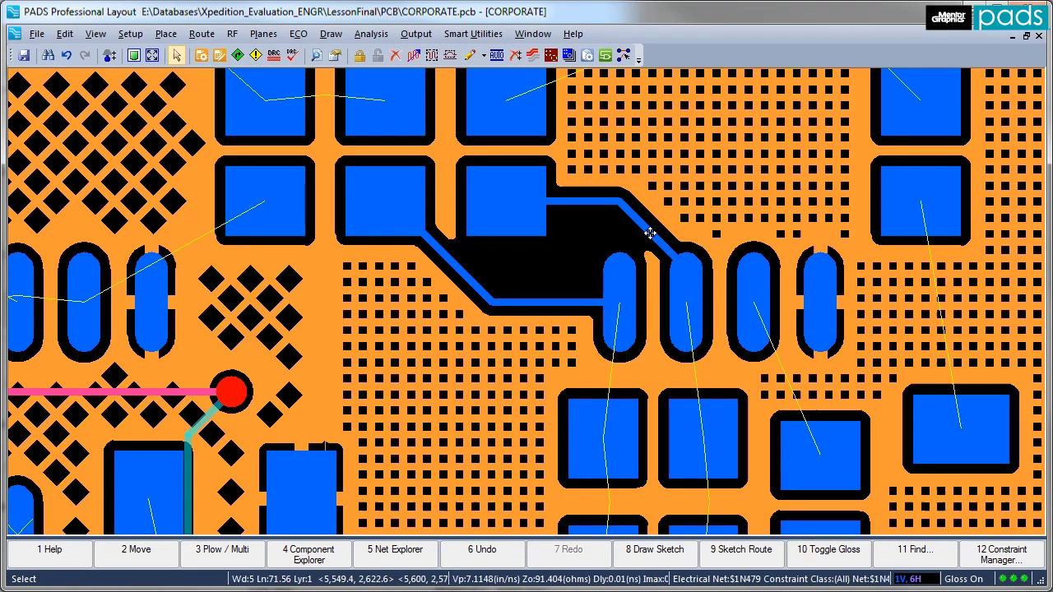
left_click_drag(653, 230, 675, 217)
left_click(676, 212)
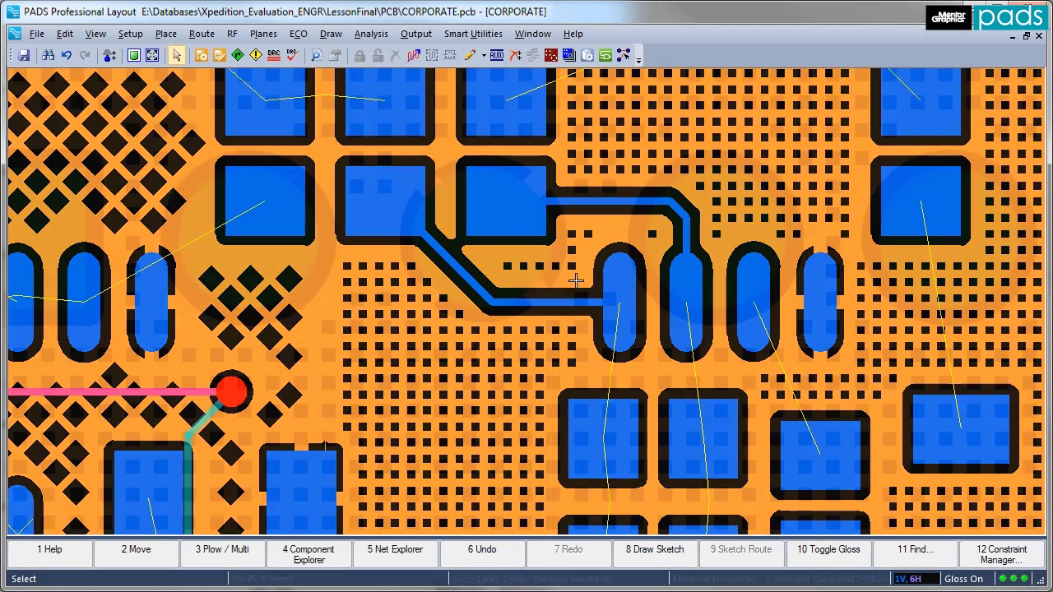